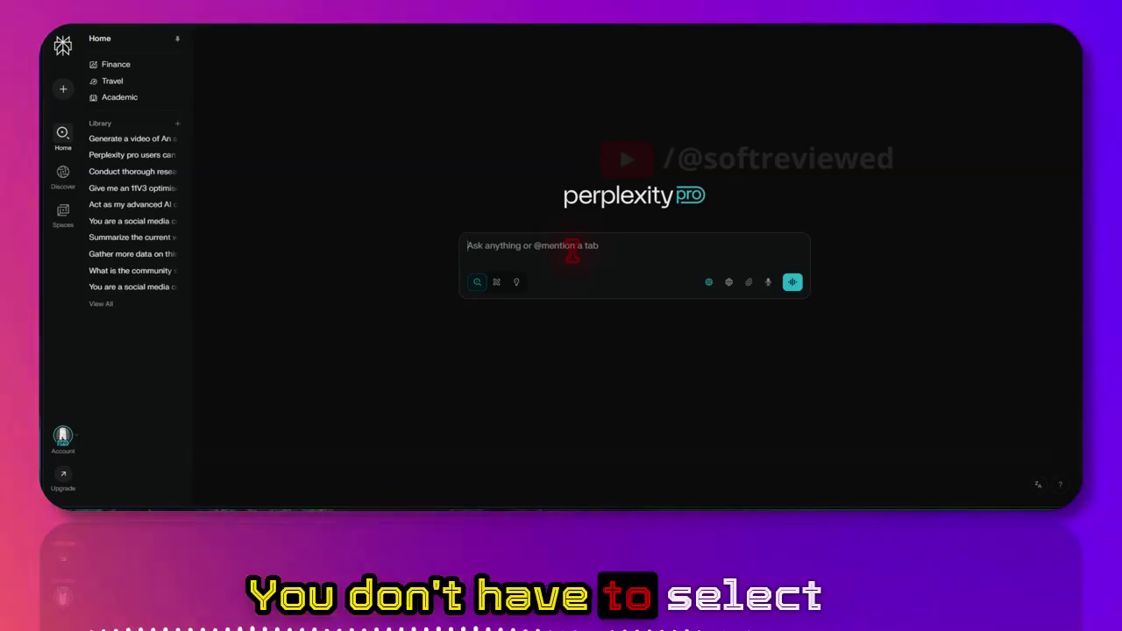
Ask for a video of Bigfoot vlogging to the camera, removing the duplicated word 'saying' before sending.
left_click(572, 249)
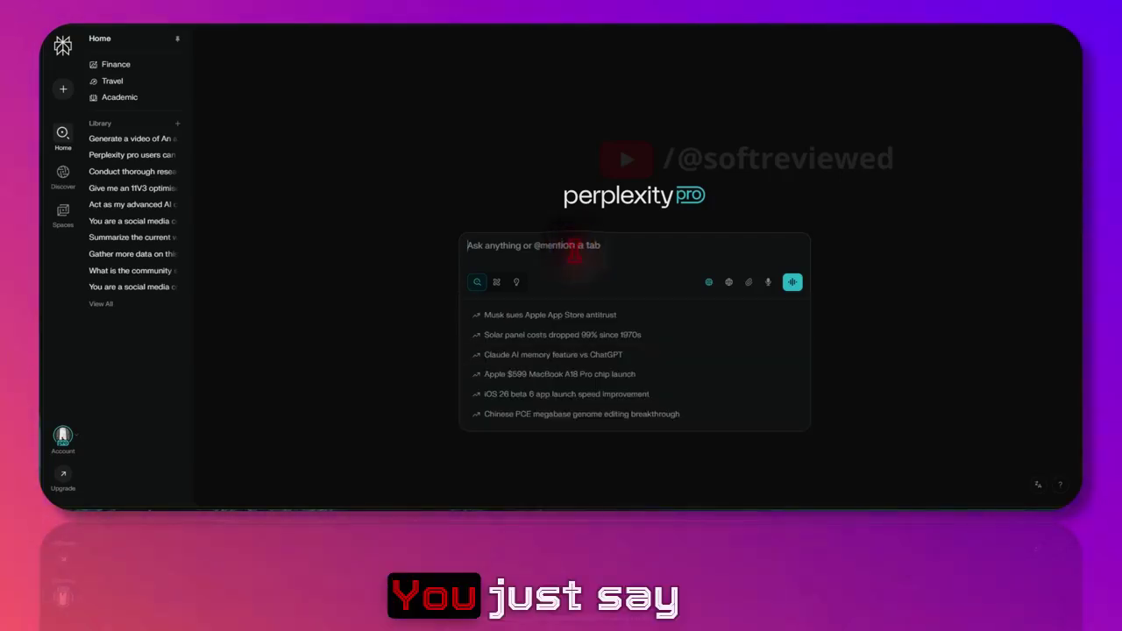
type("Generate a video of a bigfoot vlogging and saying to the camera saying perplexity can now generate video let me show you")
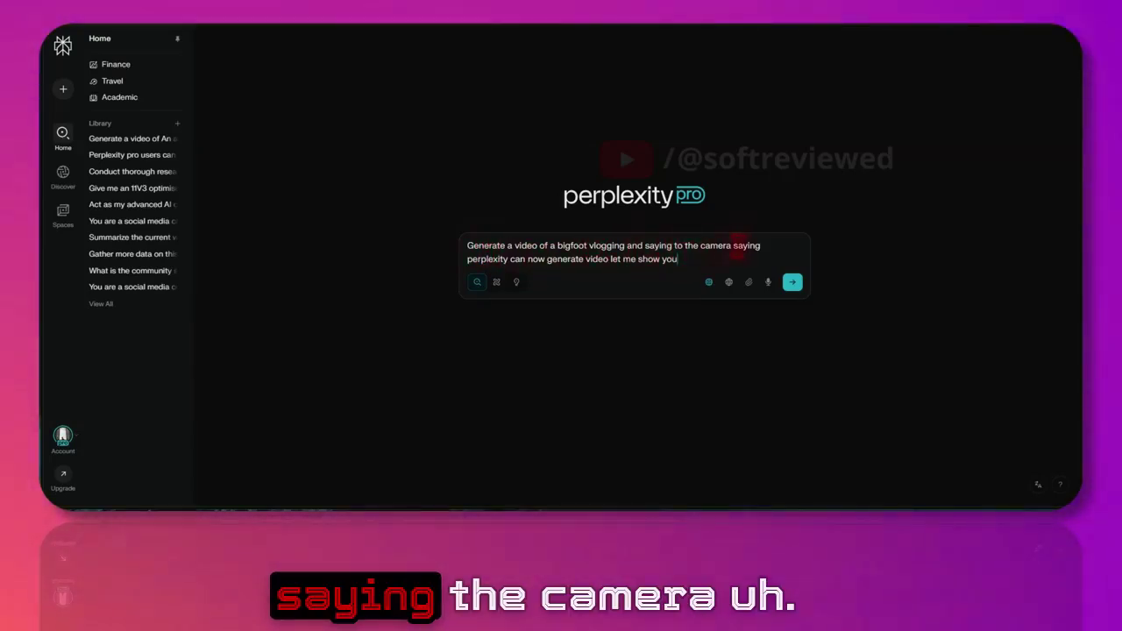
left_click_drag(733, 246, 781, 250)
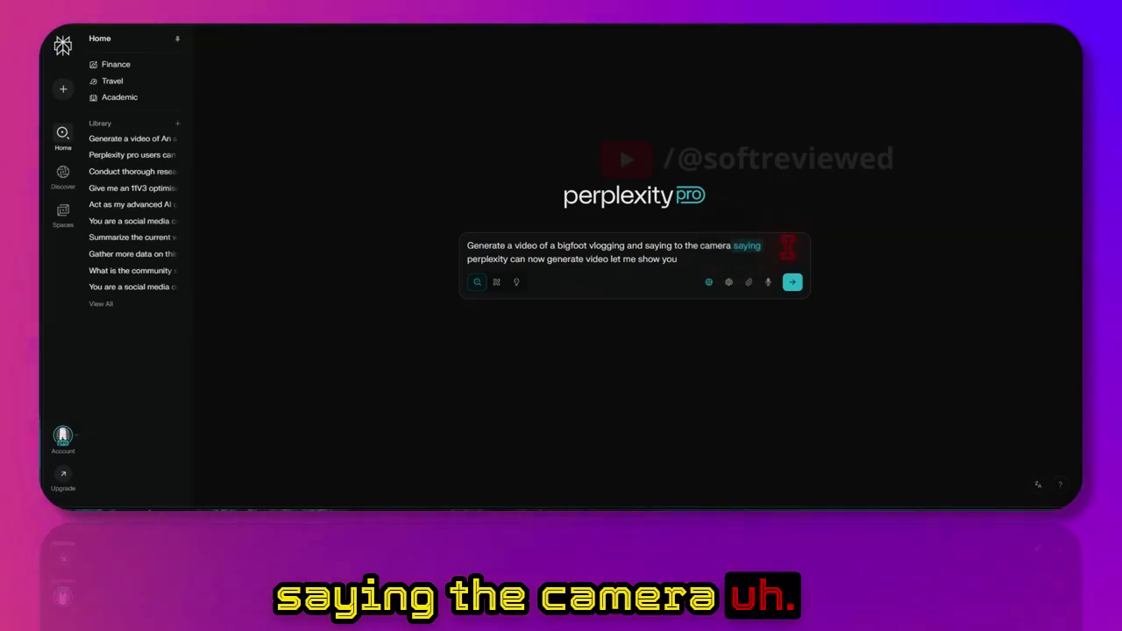
key("BackSpace")
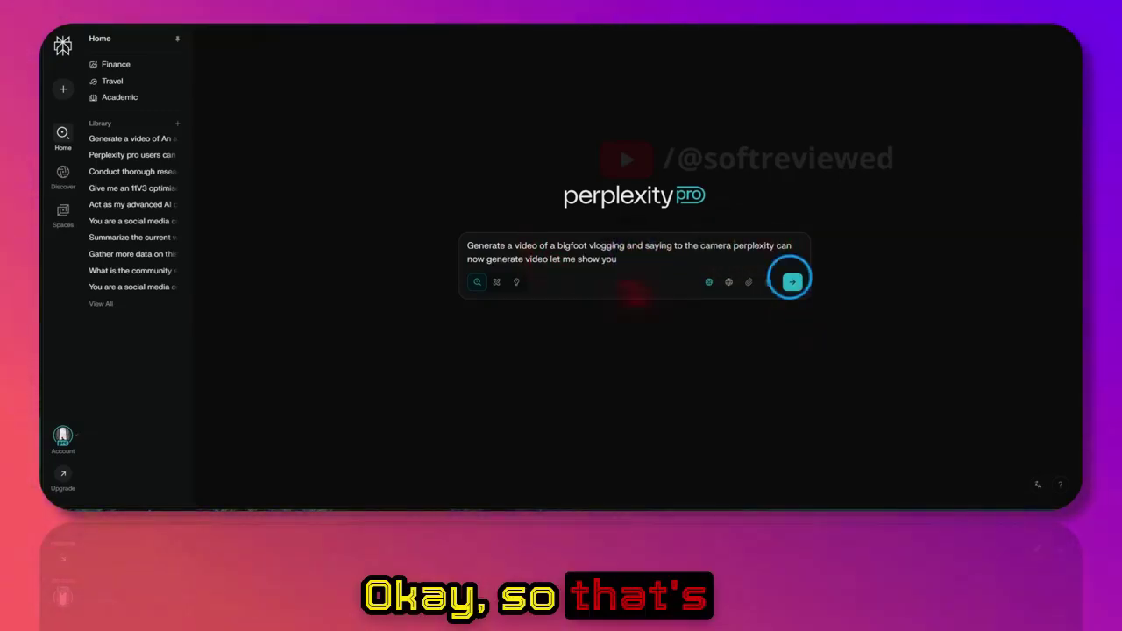
left_click(790, 281)
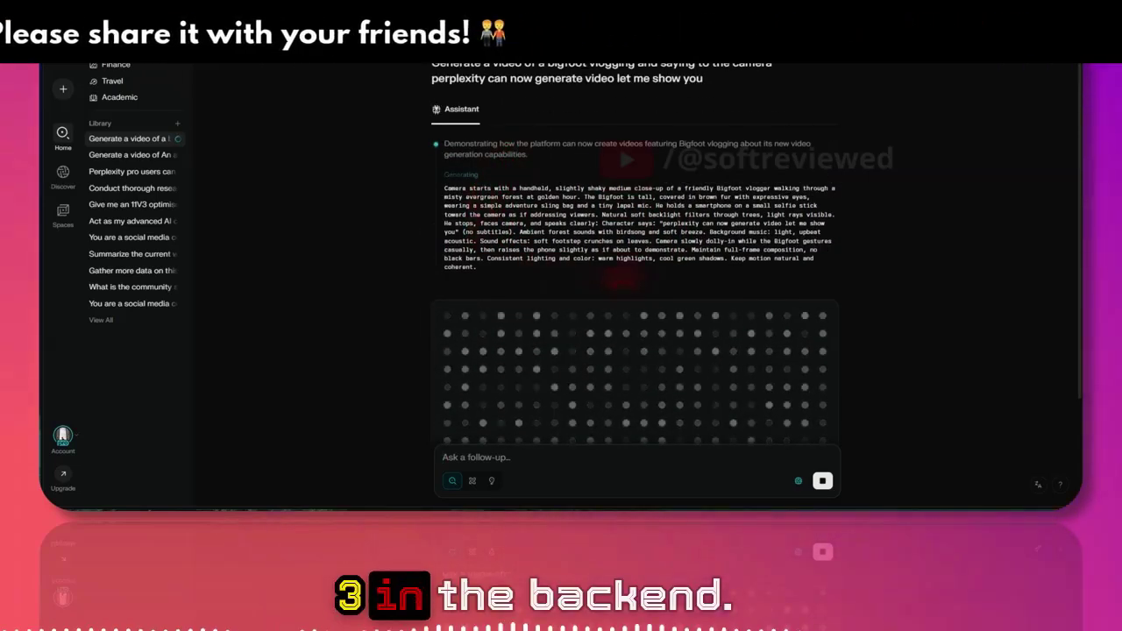
Scroll through the answer while the Bigfoot video finishes generating.
scroll(549, 194, "down", 3)
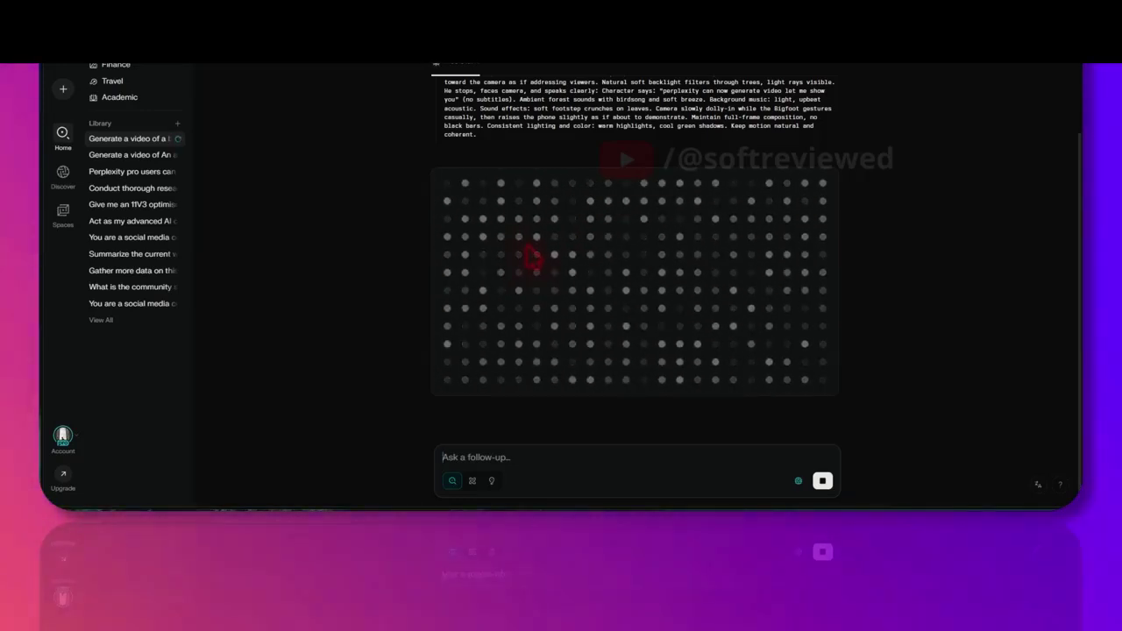
scroll(533, 257, "up", 3)
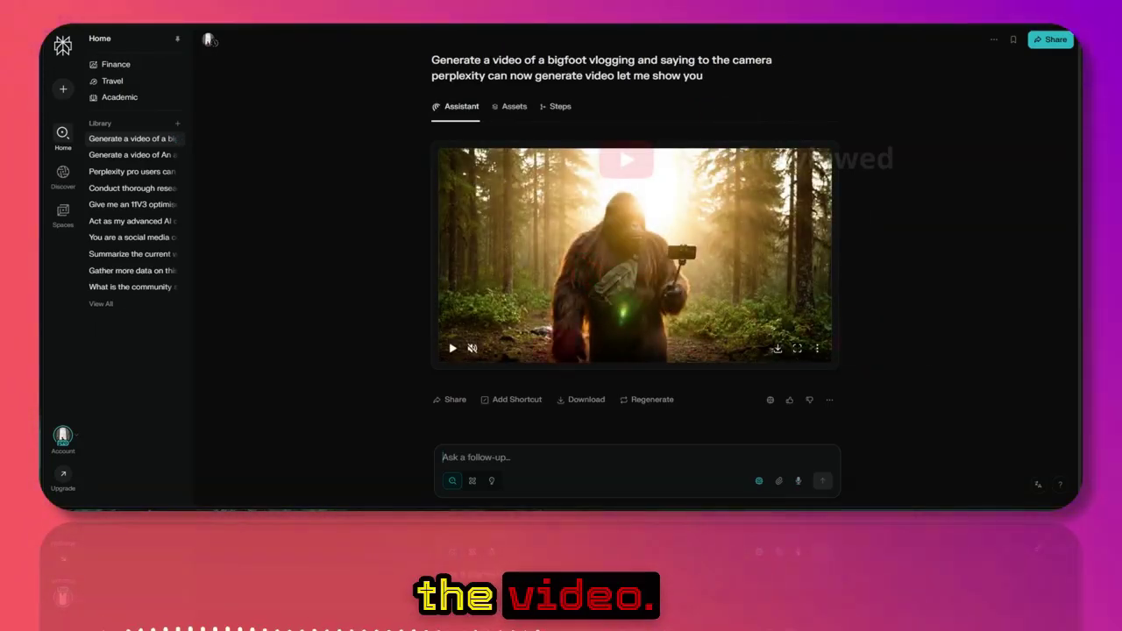
Turn on the Bigfoot clip's sound and play it through.
left_click(470, 349)
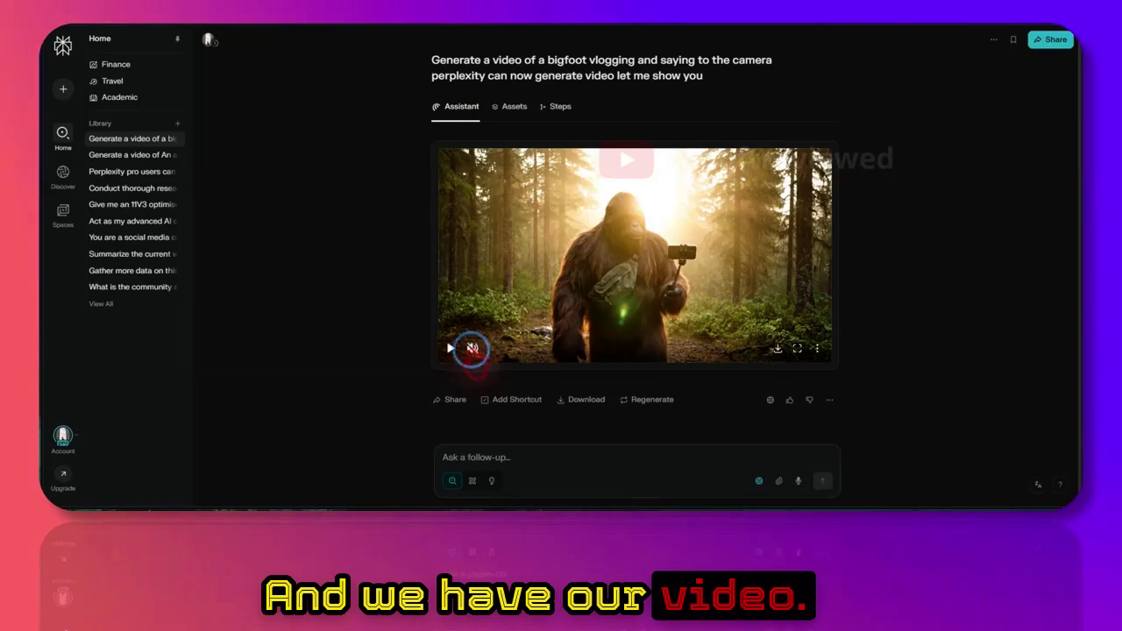
left_click(472, 348)
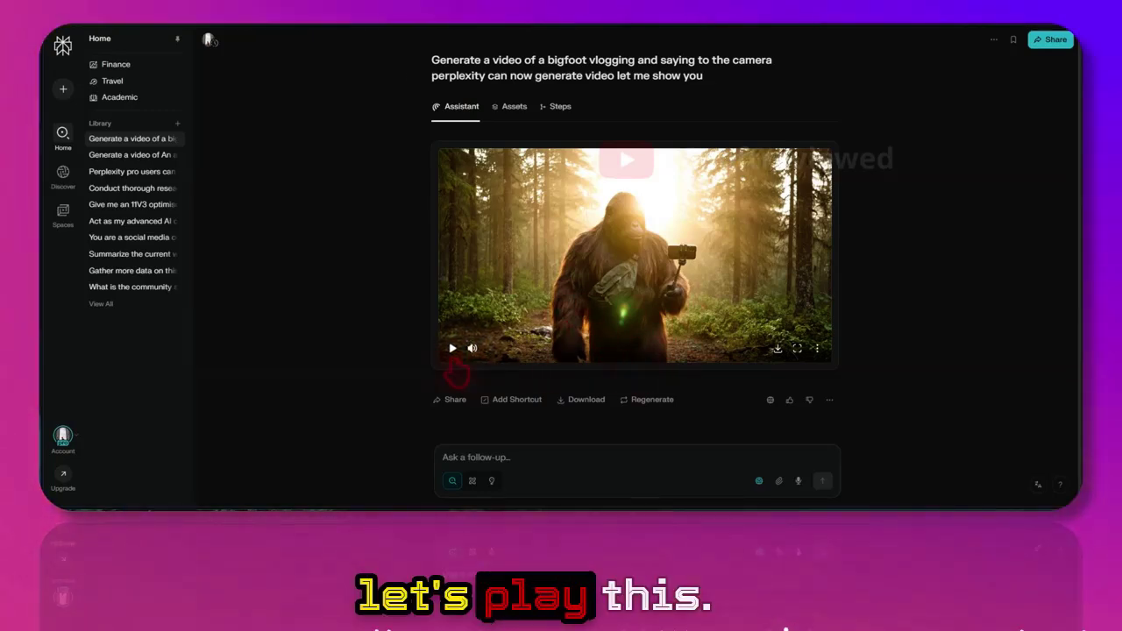
left_click(453, 351)
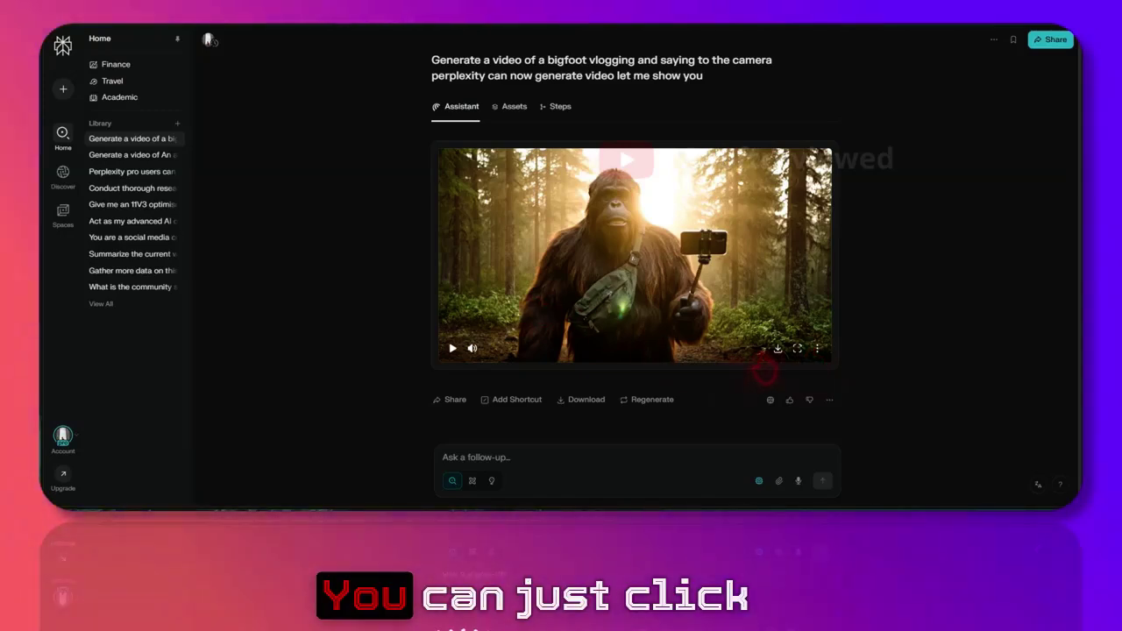
Save the Bigfoot vlogging clip from the video player's download control.
left_click(778, 350)
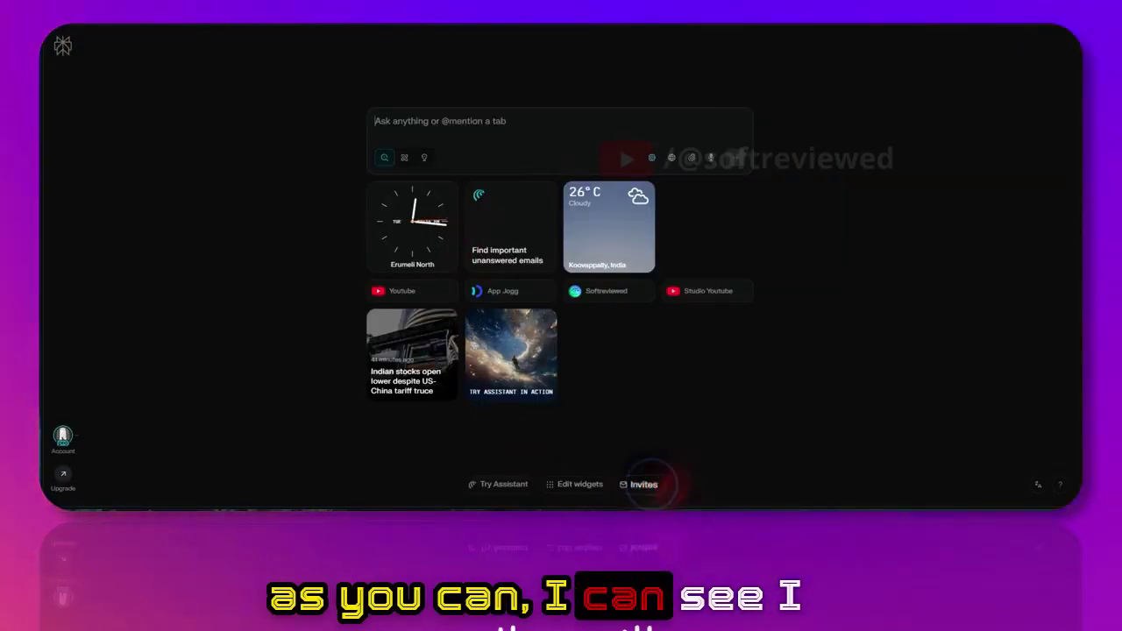
Open Comet's Invite a friend page, which shows zero invitations available.
left_click(644, 484)
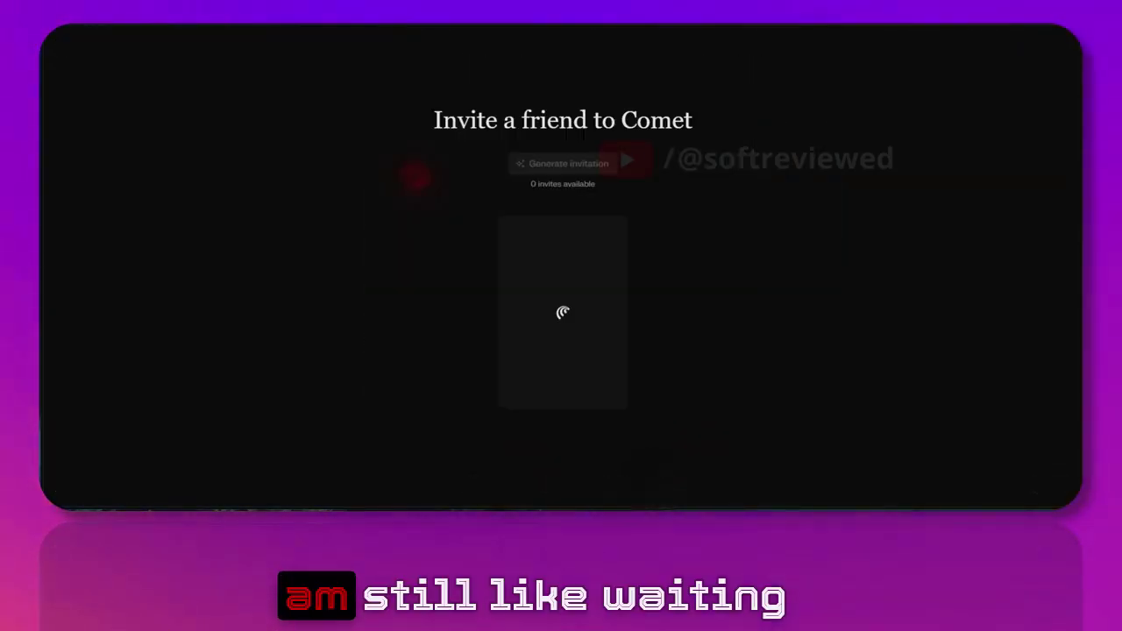